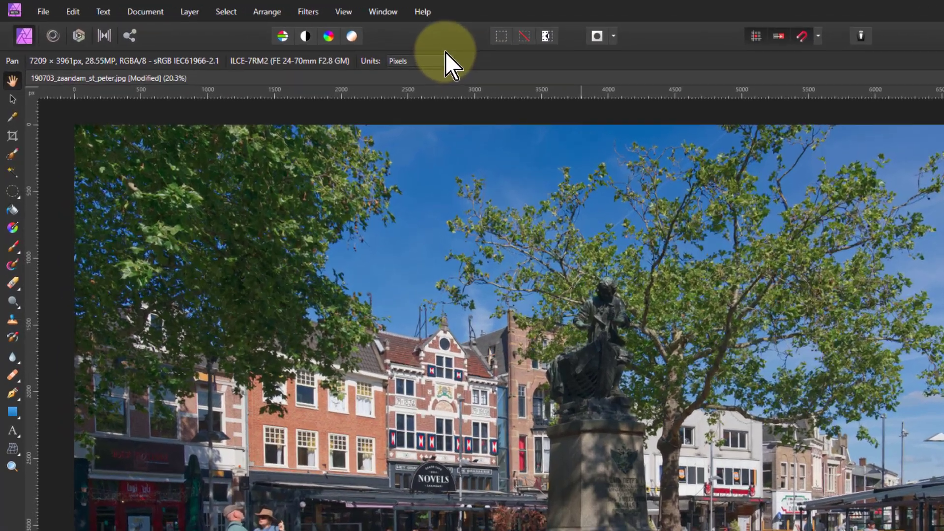
- Close the open photo 190703_zaandam_st_peter.jpg
{"action": "left_click", "coordinate": [422, 11]}
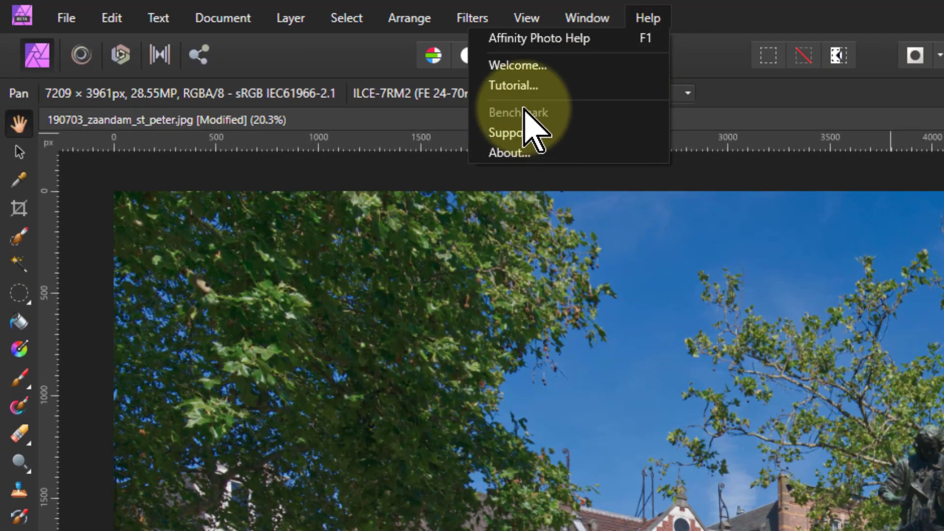
{"action": "key", "text": "ctrl+w"}
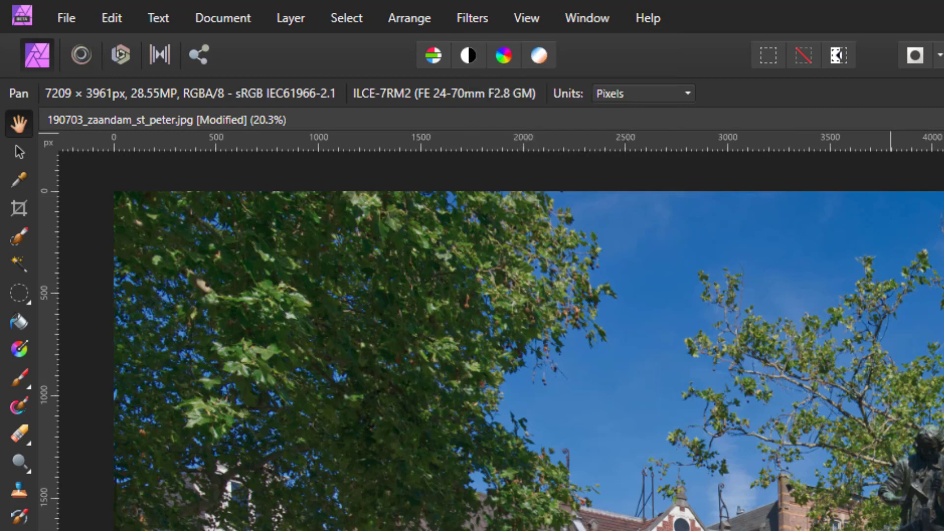
{"action": "left_click", "coordinate": [831, 525]}
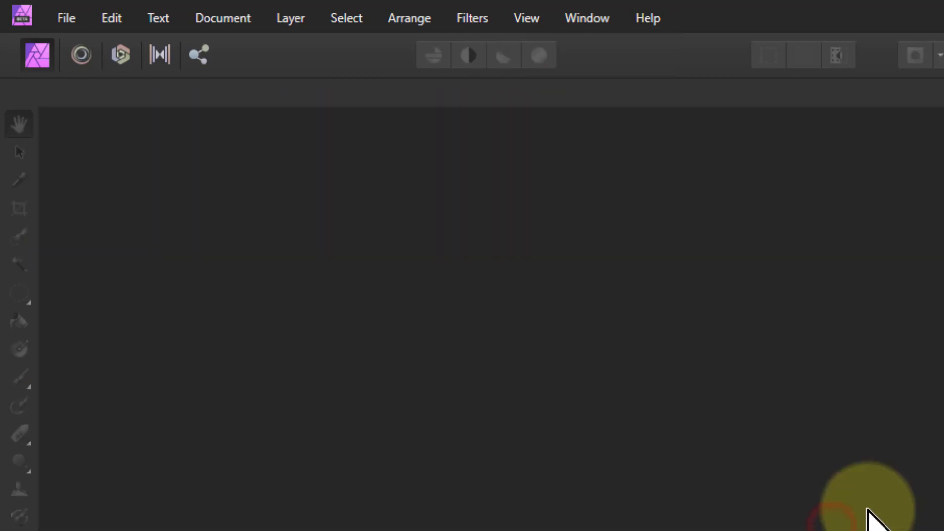
- Run the built-in Benchmark to measure vector and raster performance, and close its window
{"action": "left_click", "coordinate": [642, 20]}
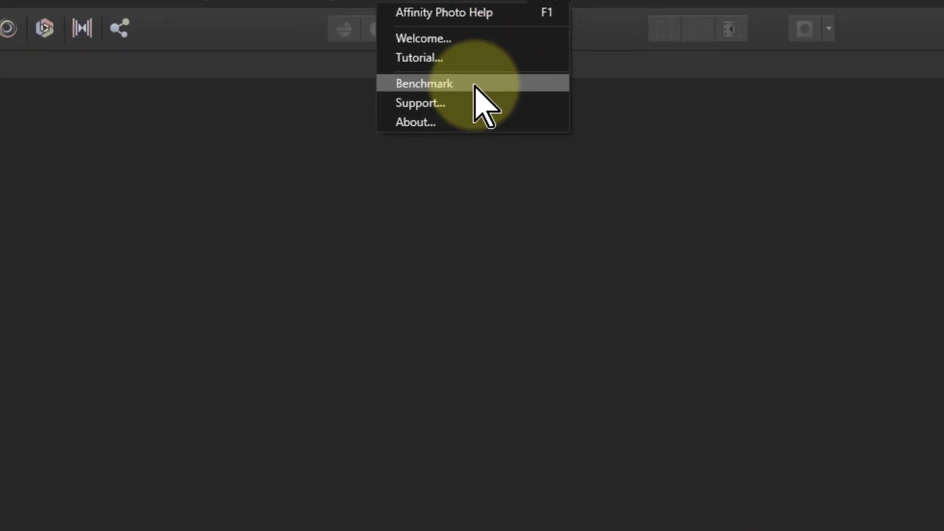
{"action": "left_click", "coordinate": [474, 85]}
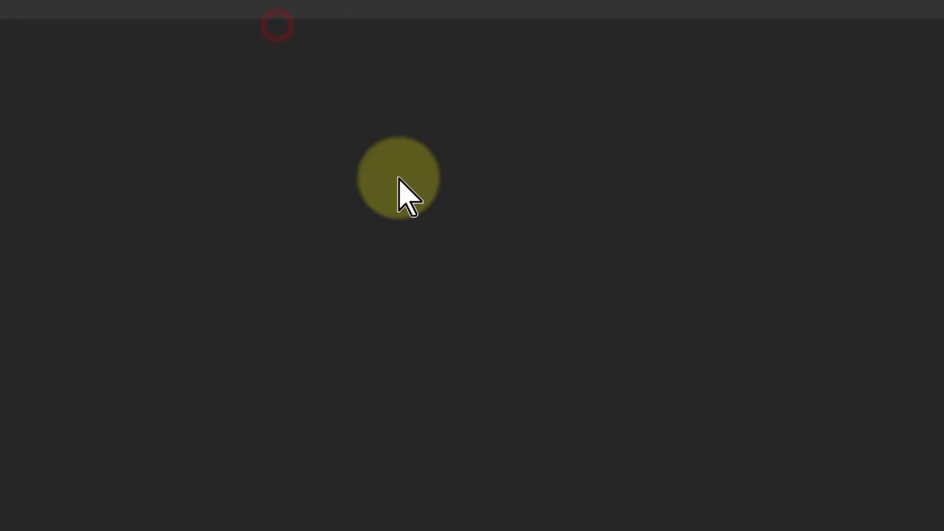
{"action": "left_click", "coordinate": [632, 488]}
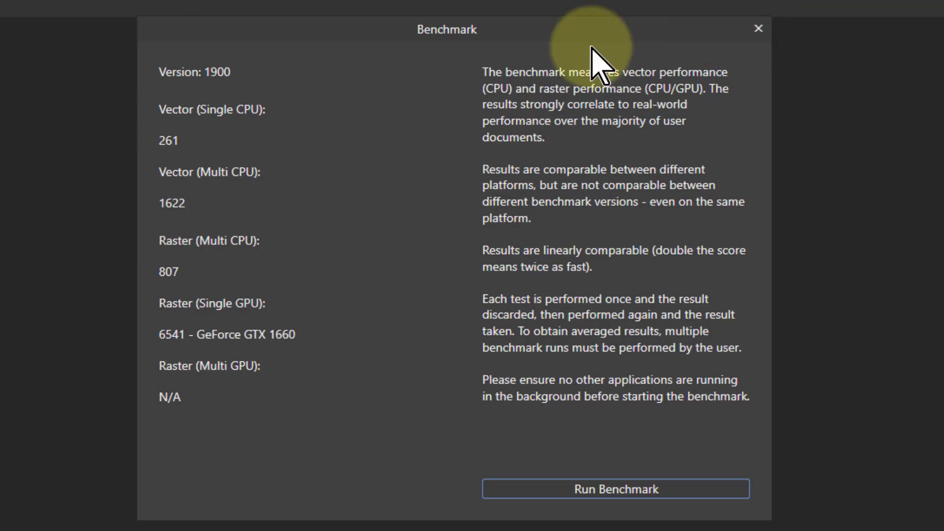
{"action": "left_click", "coordinate": [758, 28]}
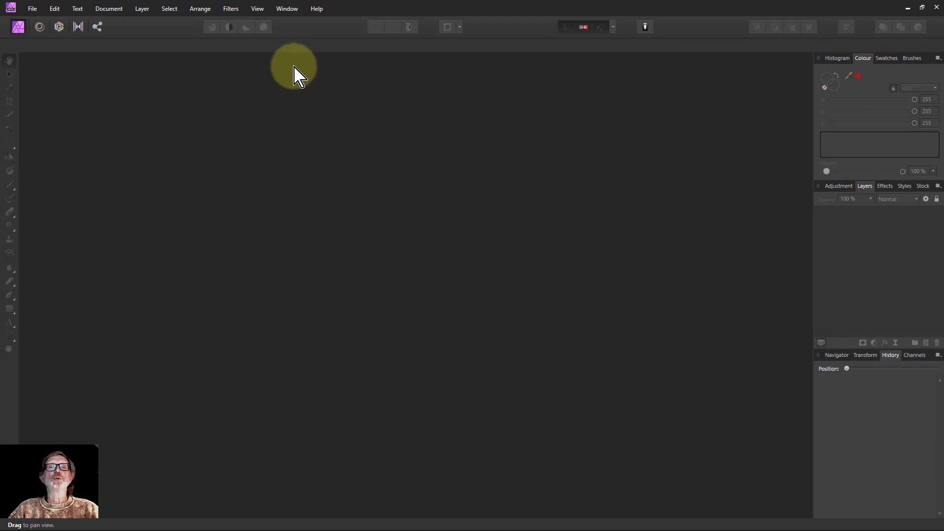
- Reopen the recently used photo 190703_zaandam_st_peter.jpg
{"action": "left_click", "coordinate": [32, 8]}
{"action": "mouse_move", "coordinate": [100, 118]}
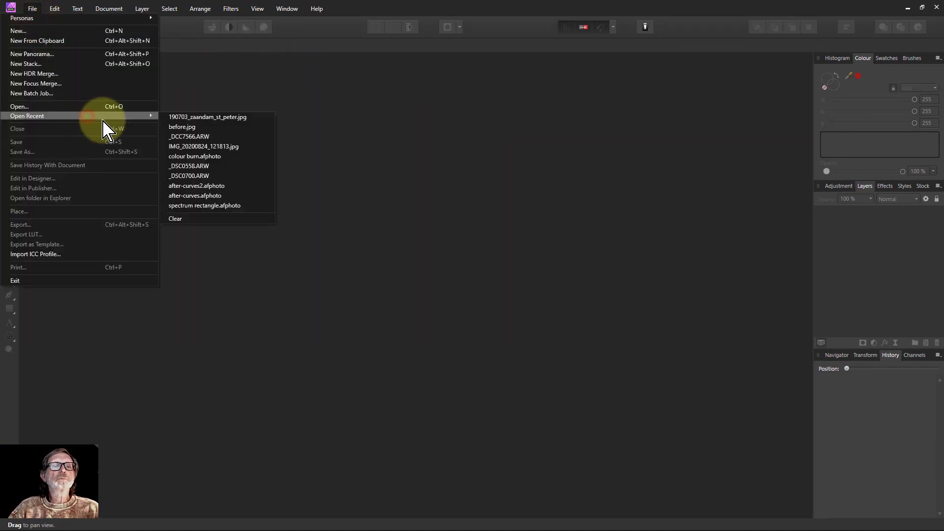
{"action": "left_click", "coordinate": [231, 117]}
- Review the Performance preferences, including the renderer and OpenCL hardware acceleration options, and close the preferences
{"action": "left_click", "coordinate": [55, 8]}
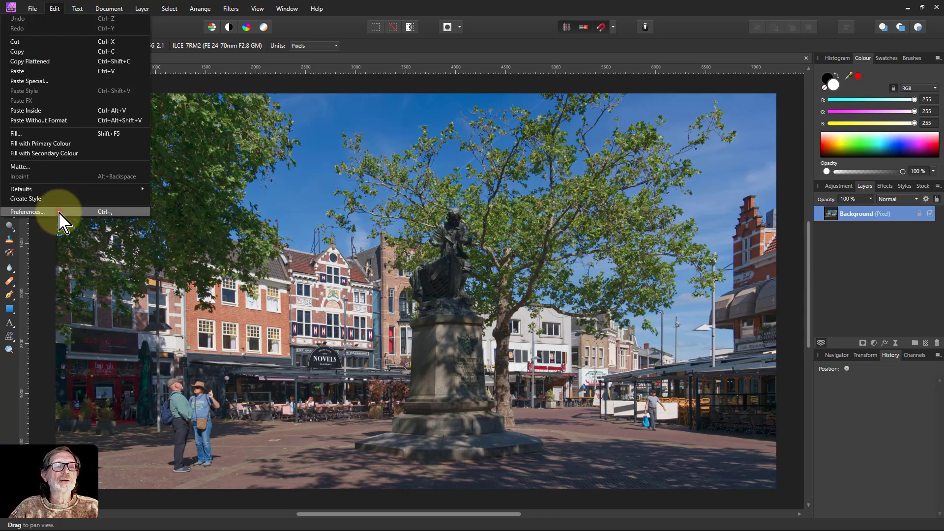
{"action": "left_click", "coordinate": [60, 213]}
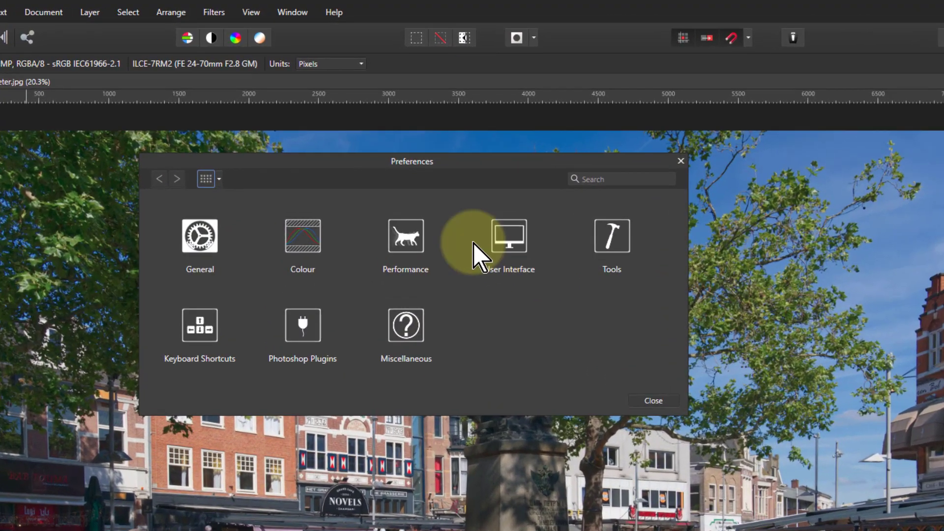
{"action": "left_click", "coordinate": [408, 237]}
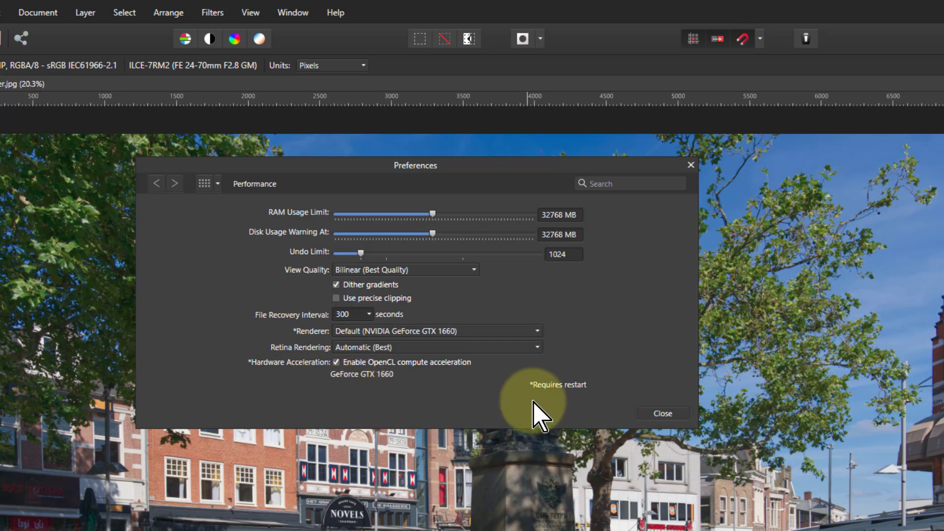
{"action": "left_click", "coordinate": [659, 413]}
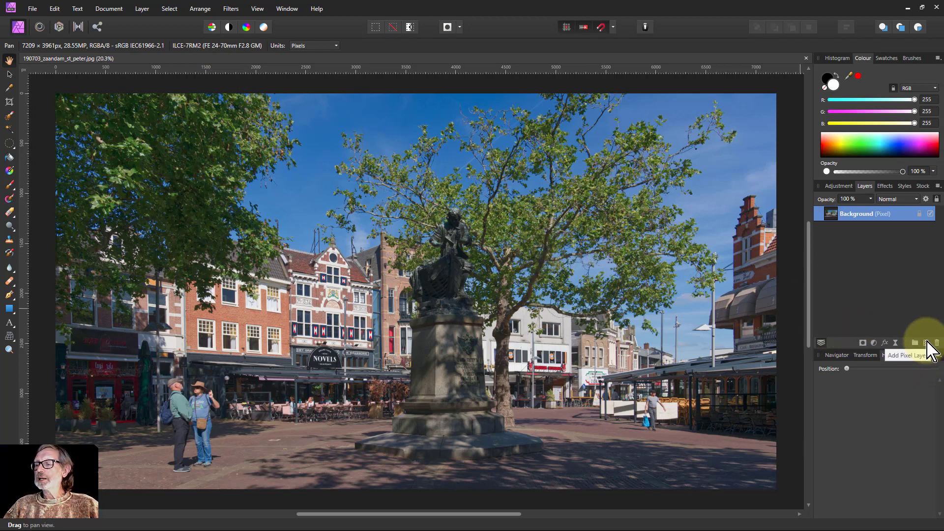
- Add a new pixel layer and paint black brush strokes at 50% opacity around the crown of the tree behind the statue
{"action": "left_click", "coordinate": [926, 343]}
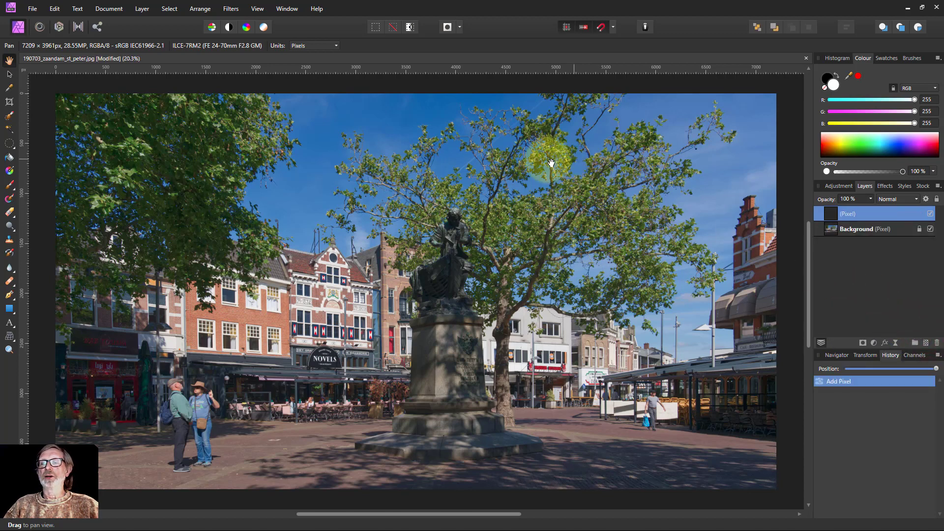
{"action": "left_click", "coordinate": [9, 184]}
{"action": "key", "text": "x"}
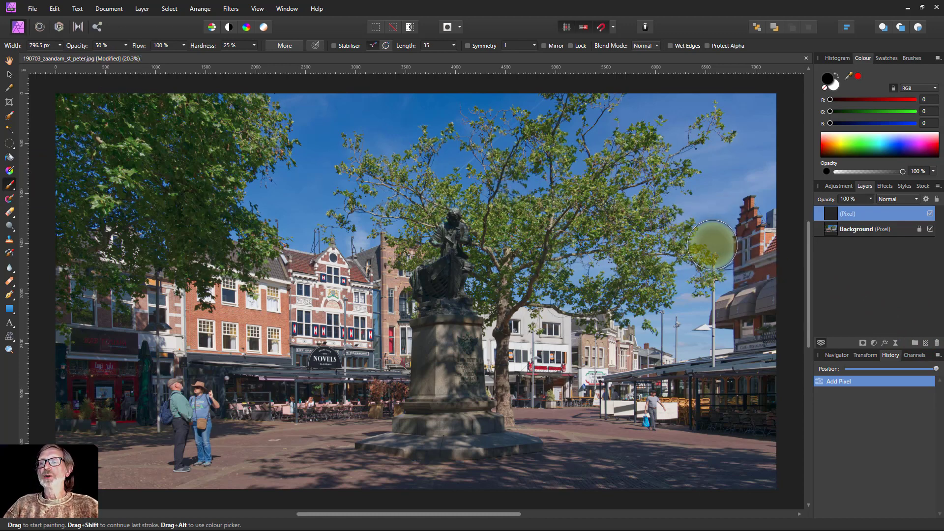
{"action": "mouse_move", "coordinate": [712, 245]}
{"action": "left_mouse_down"}
{"action": "mouse_move", "coordinate": [600, 150]}
{"action": "mouse_move", "coordinate": [496, 143]}
{"action": "mouse_move", "coordinate": [362, 188]}
{"action": "left_mouse_up"}
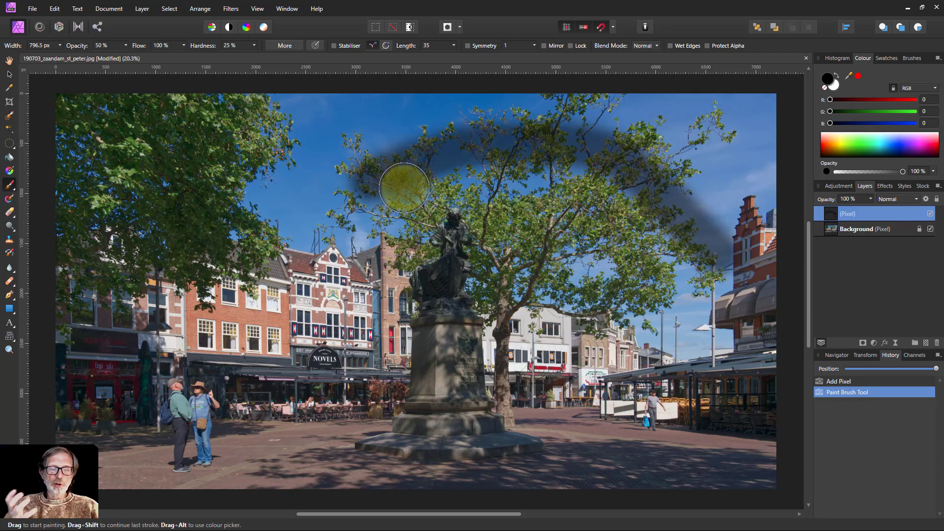
{"action": "mouse_move", "coordinate": [381, 208]}
{"action": "left_mouse_down"}
{"action": "mouse_move", "coordinate": [436, 264]}
{"action": "mouse_move", "coordinate": [496, 302]}
{"action": "mouse_move", "coordinate": [539, 314]}
{"action": "mouse_move", "coordinate": [606, 309]}
{"action": "mouse_move", "coordinate": [706, 260]}
{"action": "mouse_move", "coordinate": [670, 263]}
{"action": "left_mouse_up"}
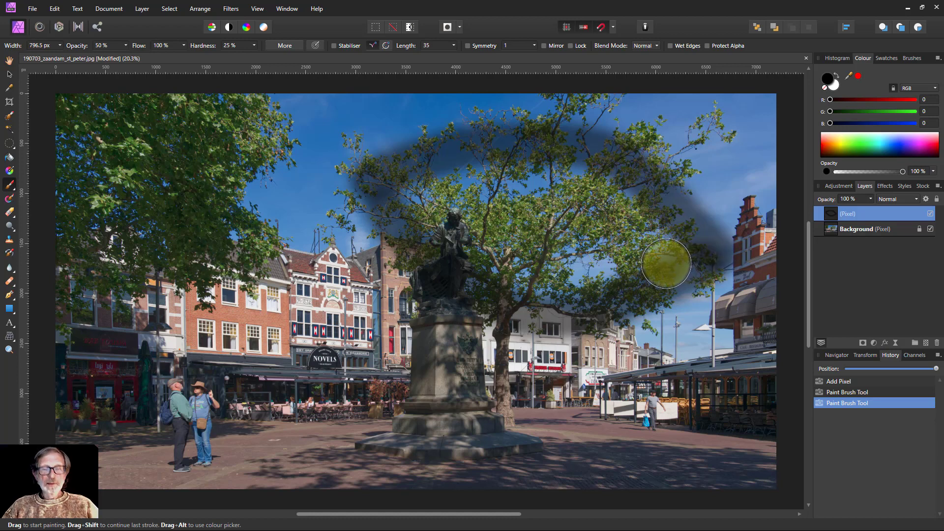
- Undo the last brush stroke, then reset the canvas rotation and fit the whole photo in view
{"action": "key", "text": "ctrl+z"}
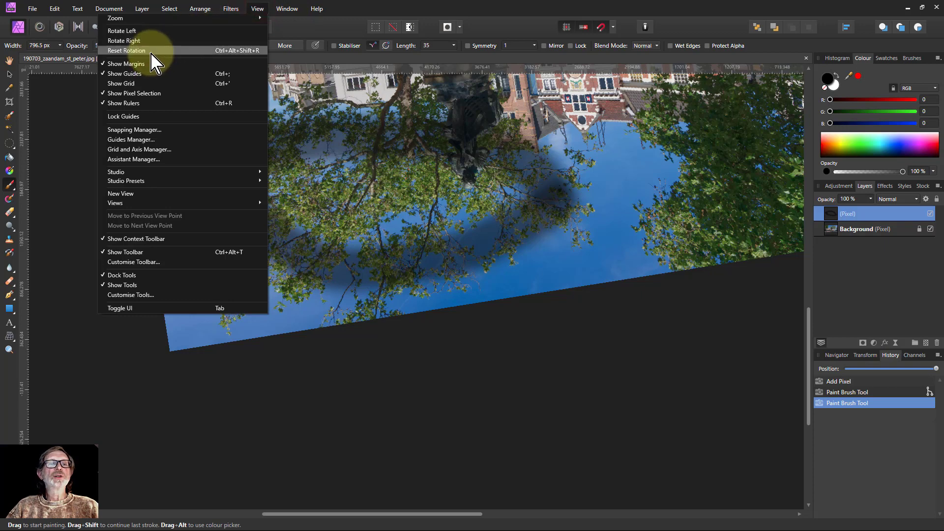
{"action": "left_click", "coordinate": [157, 61]}
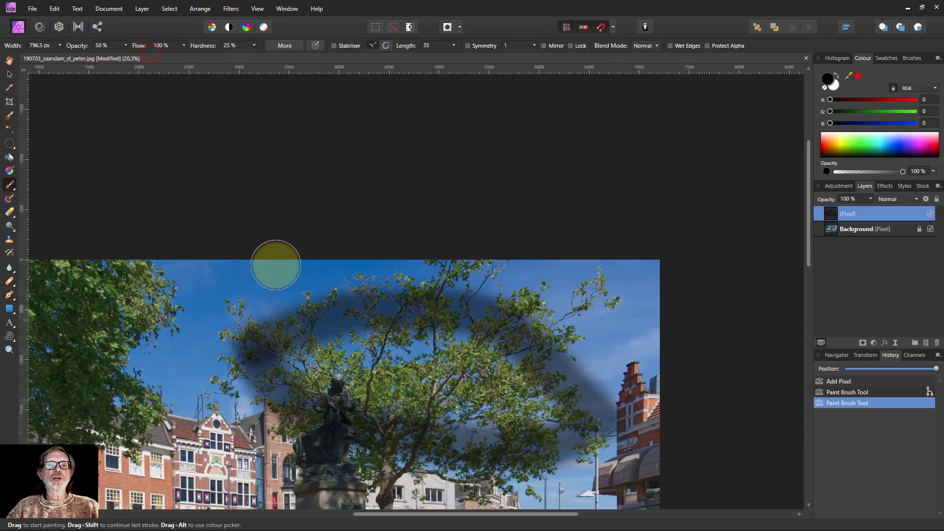
{"action": "key", "text": "ctrl+0"}
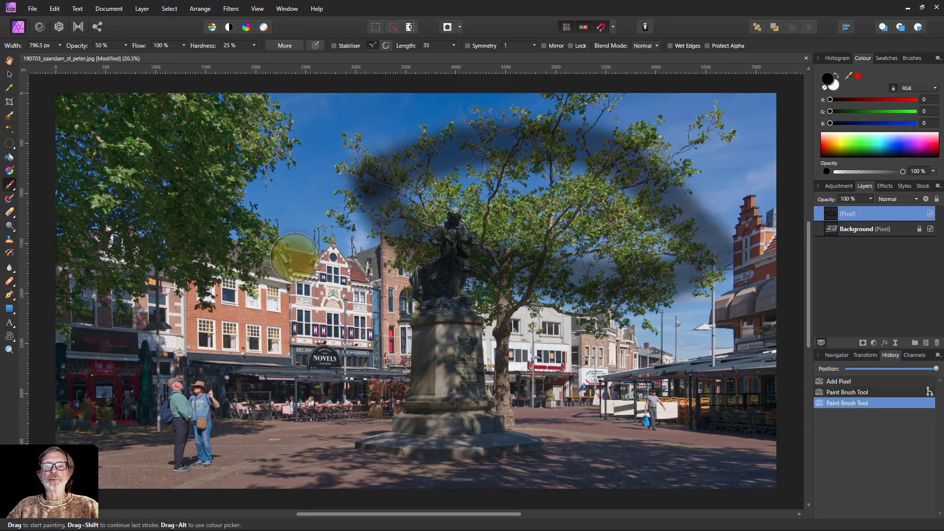
- Try merging the painted pixel layer down onto the background, undo it and delete the painted layer instead
{"action": "right_click", "coordinate": [881, 216]}
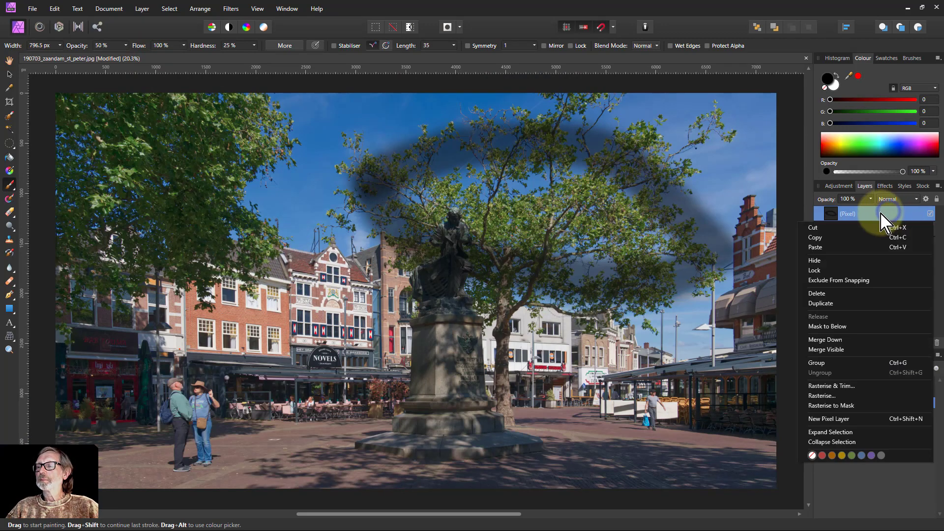
{"action": "left_click", "coordinate": [849, 343]}
{"action": "key", "text": "ctrl+z"}
{"action": "key", "text": "ctrl+z"}
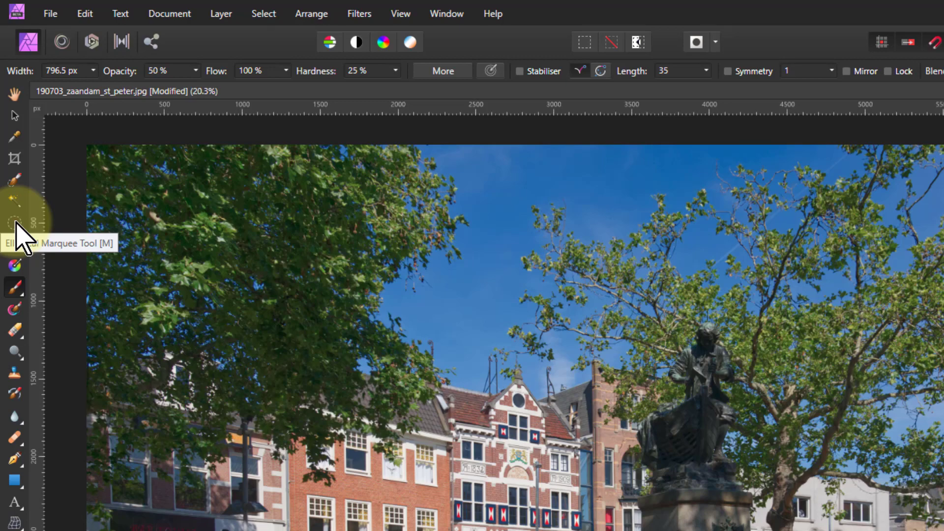
- Switch to the Elliptical Marquee tool
{"action": "left_click", "coordinate": [15, 224]}
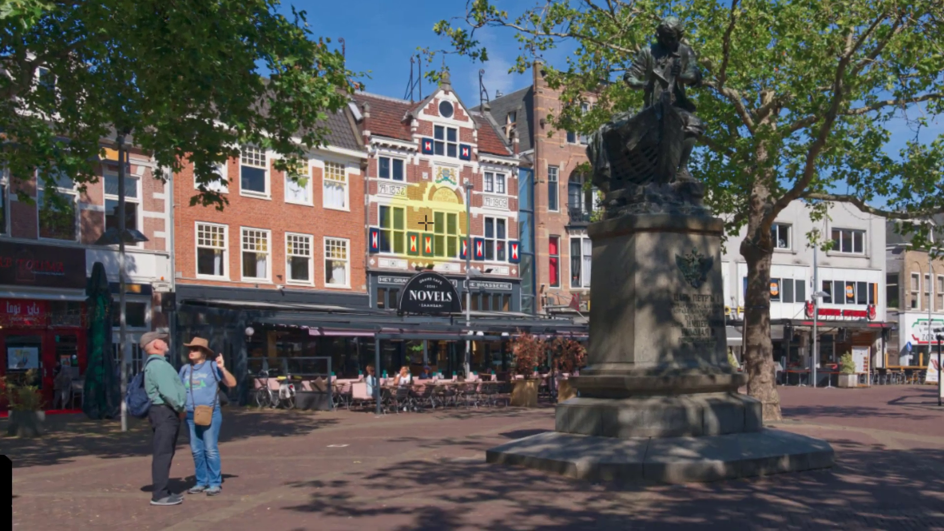
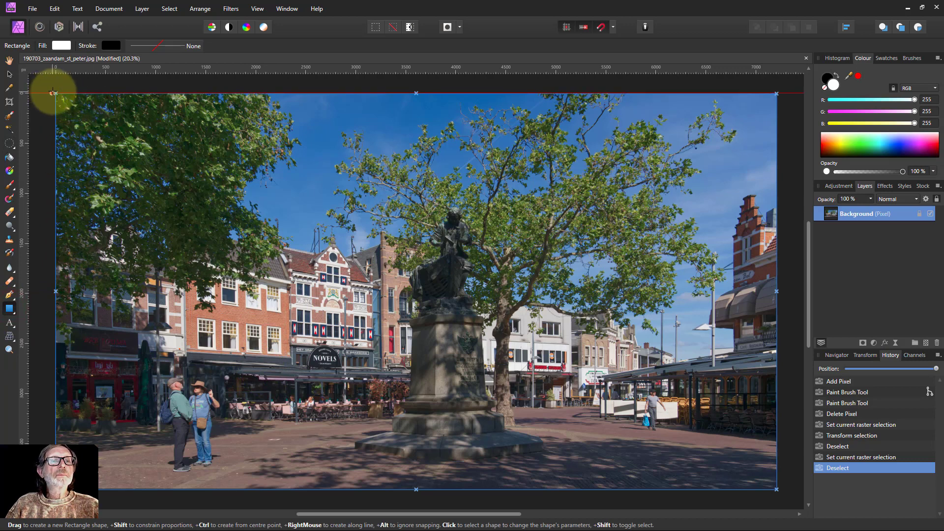
- Draw a white rectangle covering the whole photo and set its layer's blend mode to Divide
{"action": "left_click_drag", "start_coordinate": [55, 93], "coordinate": [777, 488]}
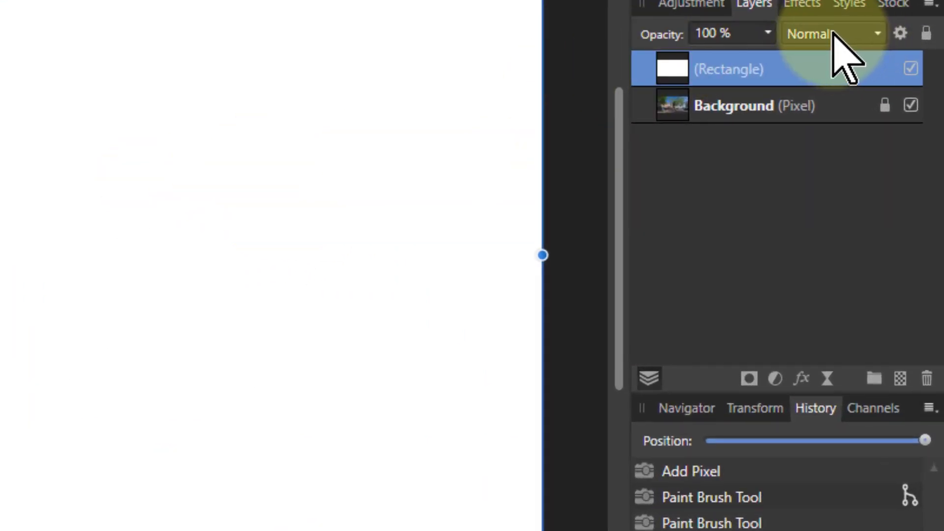
{"action": "left_click", "coordinate": [832, 36]}
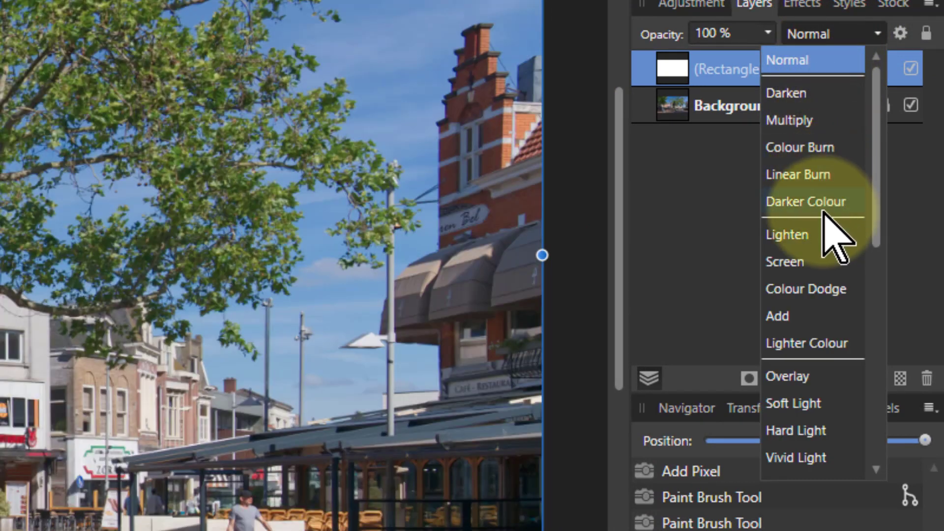
{"action": "scroll", "coordinate": [823, 217], "scroll_direction": "down", "scroll_amount": 1}
{"action": "scroll", "coordinate": [831, 219], "scroll_direction": "down", "scroll_amount": 1}
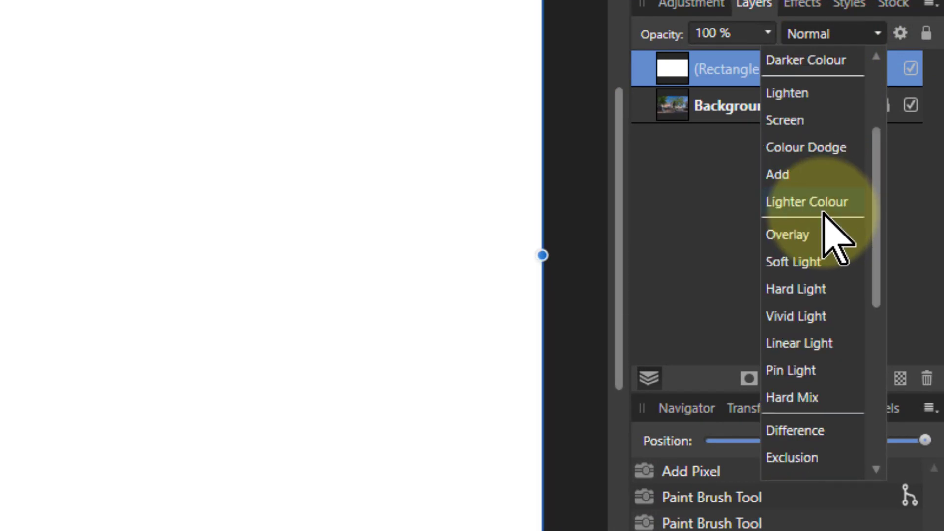
{"action": "scroll", "coordinate": [835, 216], "scroll_direction": "down", "scroll_amount": 2}
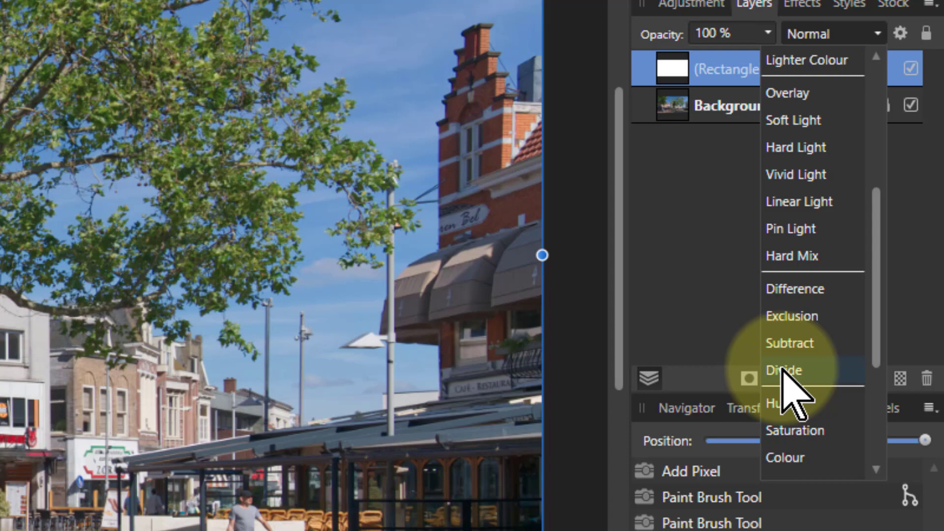
{"action": "left_click", "coordinate": [783, 371]}
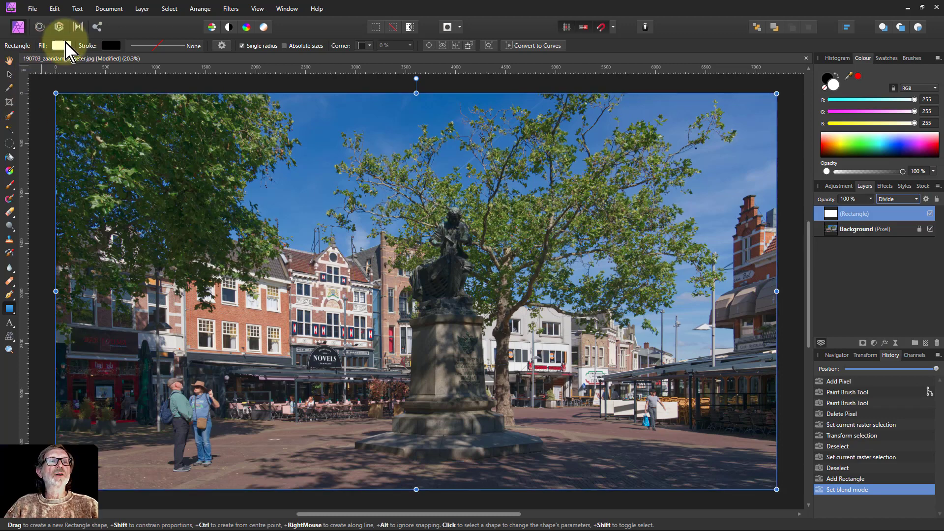
- Try green, dark magenta and pale green fills on the Divide rectangle, and return its fill to white (RGB 255, 255, 255)
{"action": "left_click", "coordinate": [60, 46]}
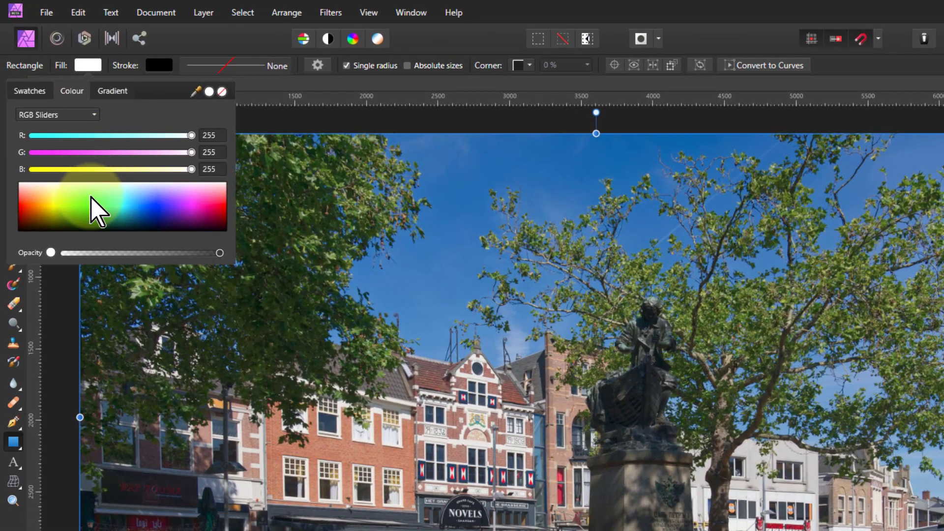
{"action": "left_click", "coordinate": [97, 216]}
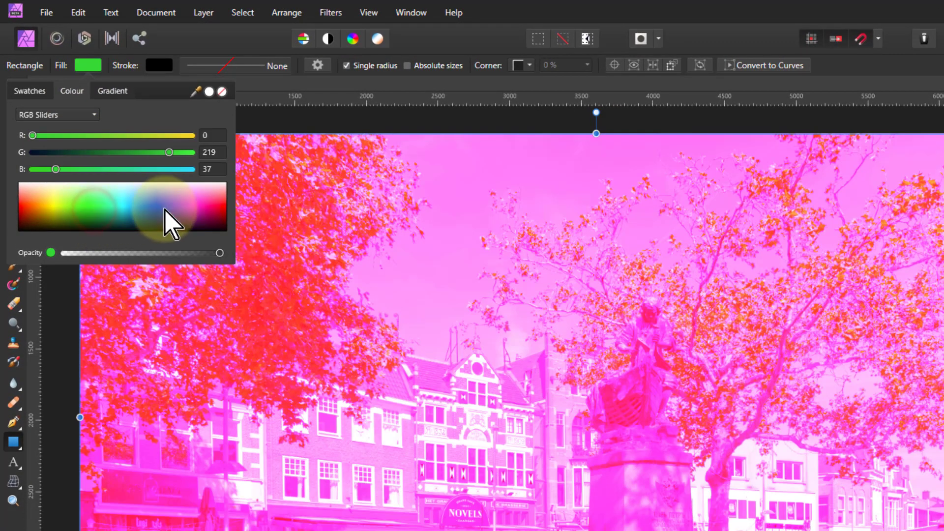
{"action": "left_click", "coordinate": [212, 222]}
{"action": "left_click", "coordinate": [213, 226]}
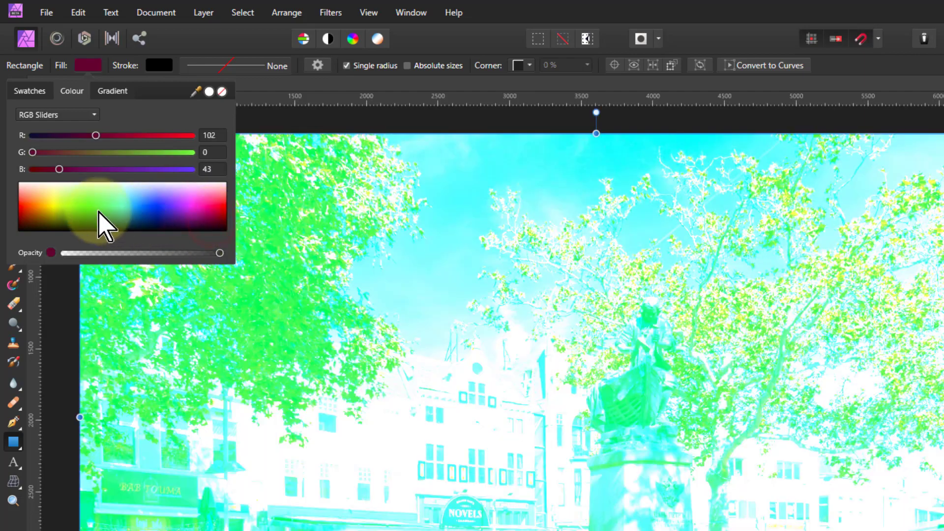
{"action": "left_click", "coordinate": [39, 204]}
{"action": "left_click_drag", "start_coordinate": [121, 227], "coordinate": [73, 191]}
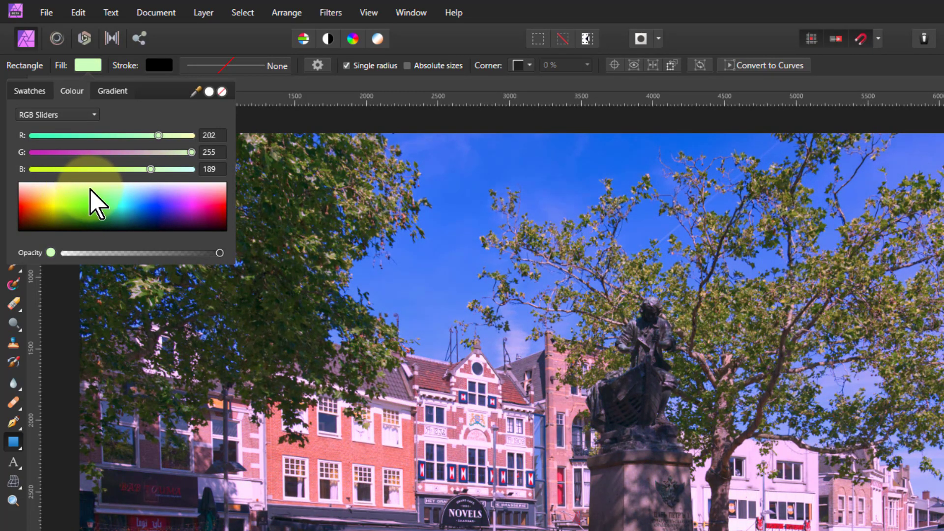
{"action": "left_click_drag", "start_coordinate": [92, 190], "coordinate": [195, 153]}
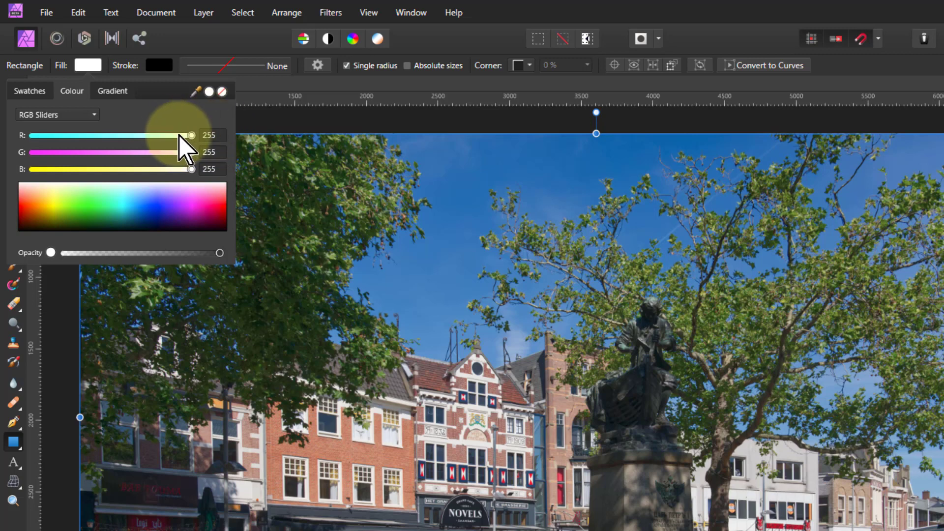
{"action": "left_click", "coordinate": [254, 94]}
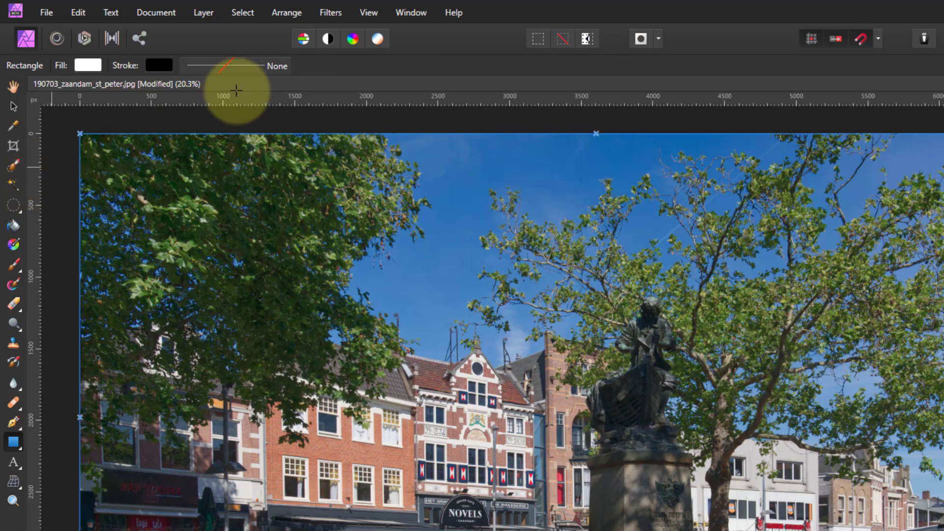
- Save the current studio panel layout as a studio preset named Default and switch to the pan tool
{"action": "left_click", "coordinate": [368, 15]}
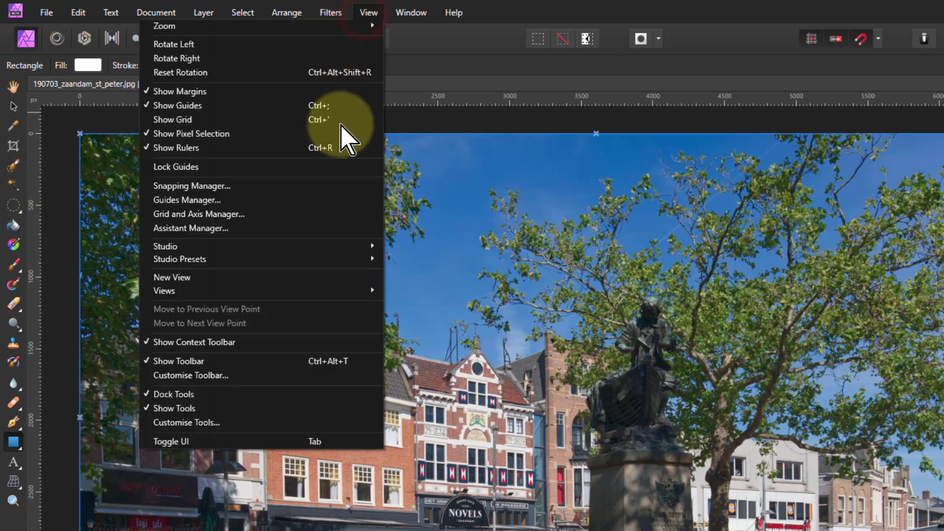
{"action": "mouse_move", "coordinate": [327, 247]}
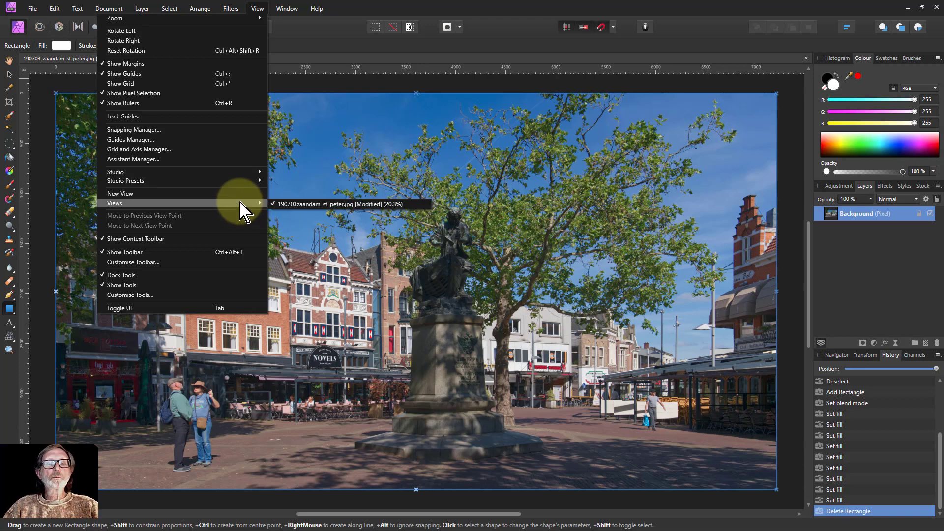
{"action": "mouse_move", "coordinate": [152, 181]}
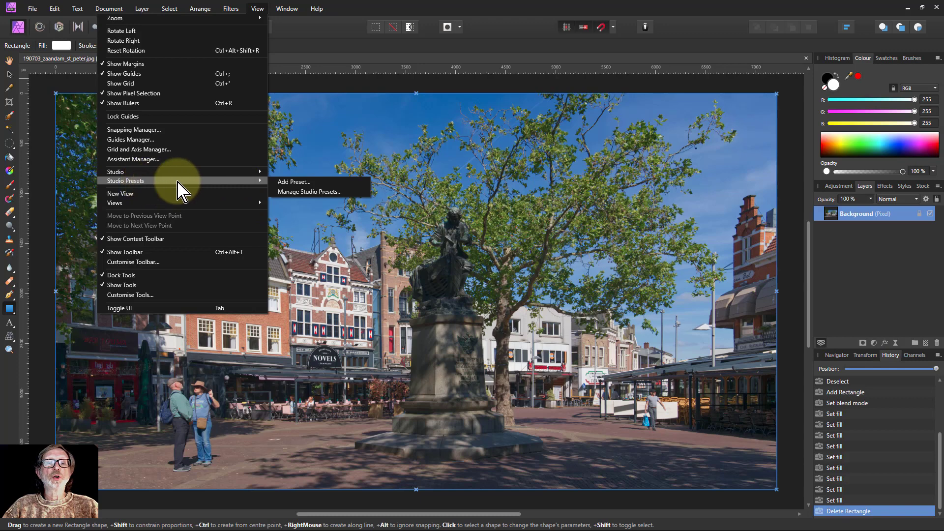
{"action": "left_click", "coordinate": [298, 184]}
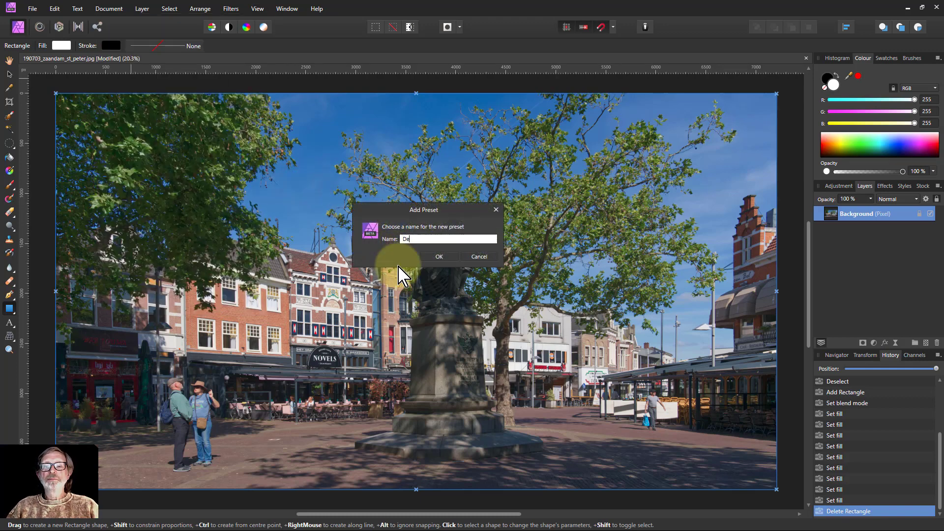
{"action": "left_click", "coordinate": [437, 256]}
{"action": "key", "text": "h"}
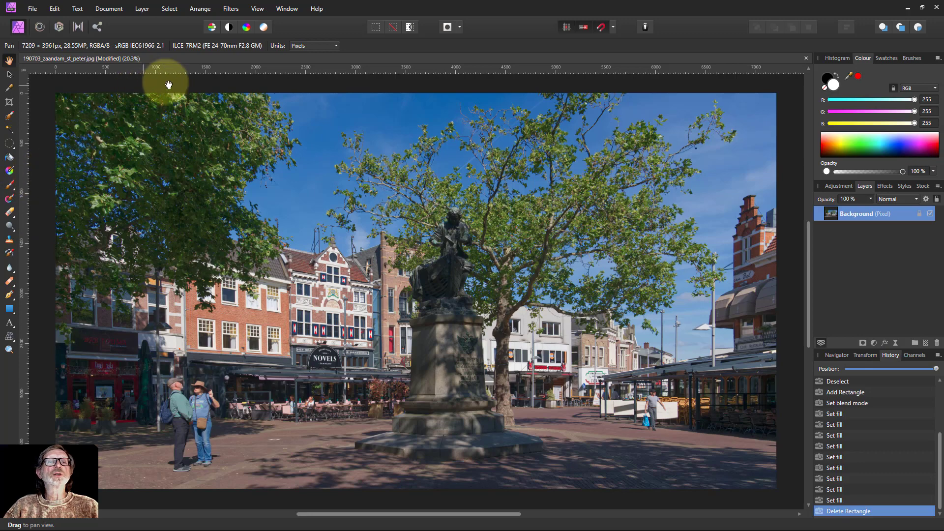
- Show the Library and Macro studio panels and bring the Library panel to the front
{"action": "left_click", "coordinate": [256, 9]}
{"action": "mouse_move", "coordinate": [241, 173]}
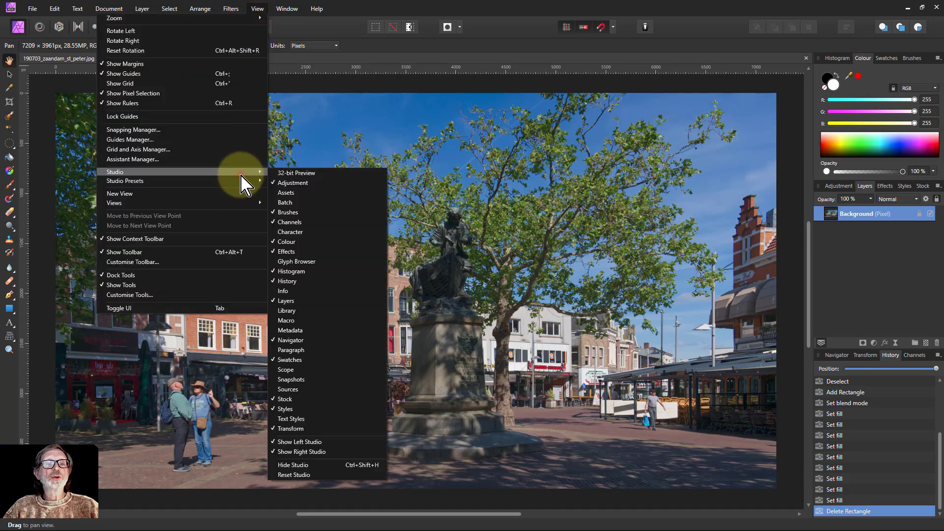
{"action": "left_click", "coordinate": [297, 311]}
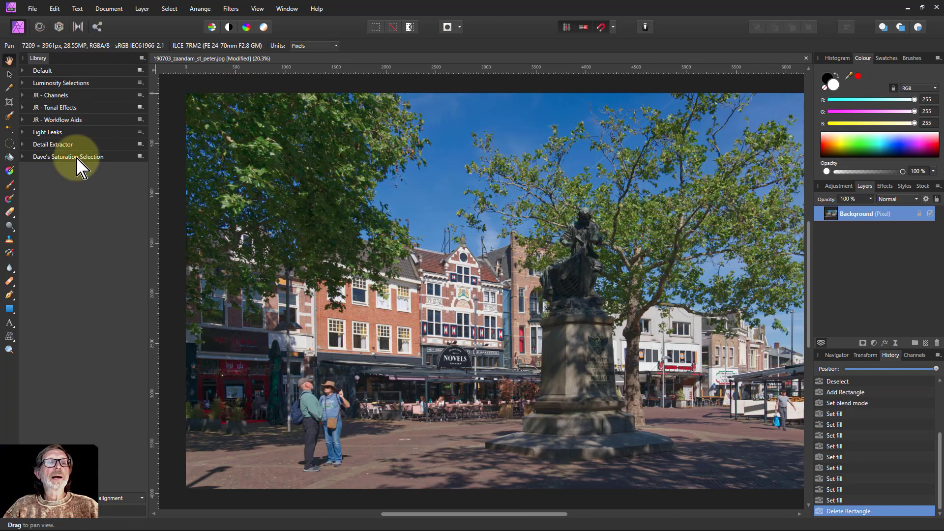
{"action": "left_click", "coordinate": [257, 8]}
{"action": "mouse_move", "coordinate": [227, 172]}
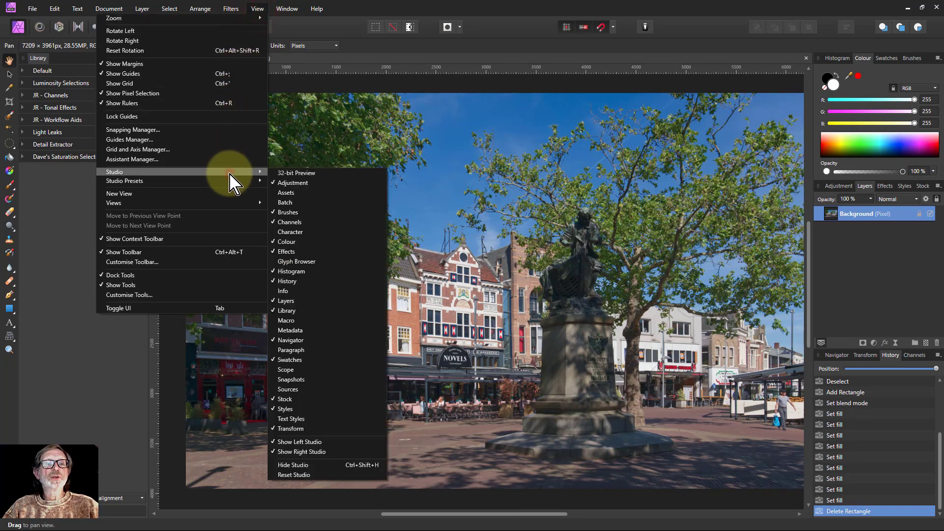
{"action": "left_click", "coordinate": [290, 320]}
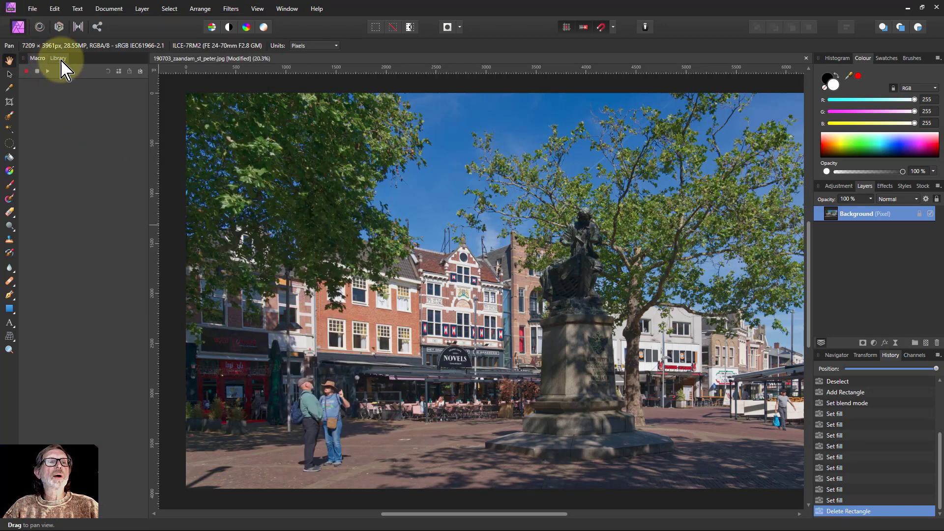
{"action": "left_click", "coordinate": [57, 59]}
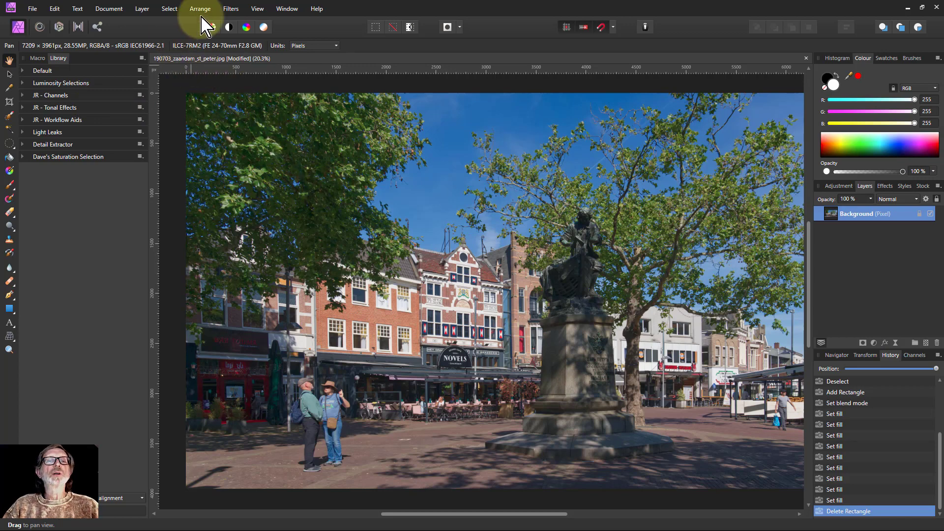
- Save the layout with the Library and Macro panels as a studio preset named Library and Macros
{"action": "left_click", "coordinate": [257, 9]}
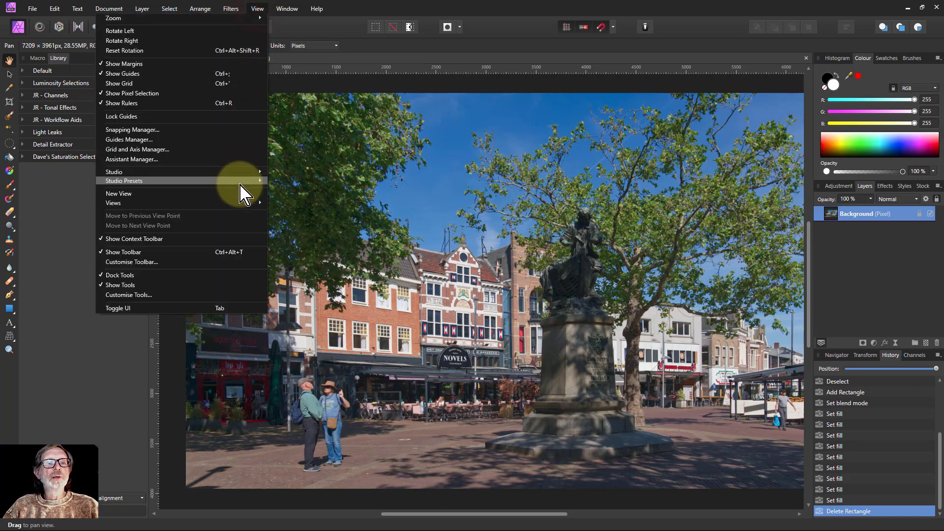
{"action": "mouse_move", "coordinate": [249, 181]}
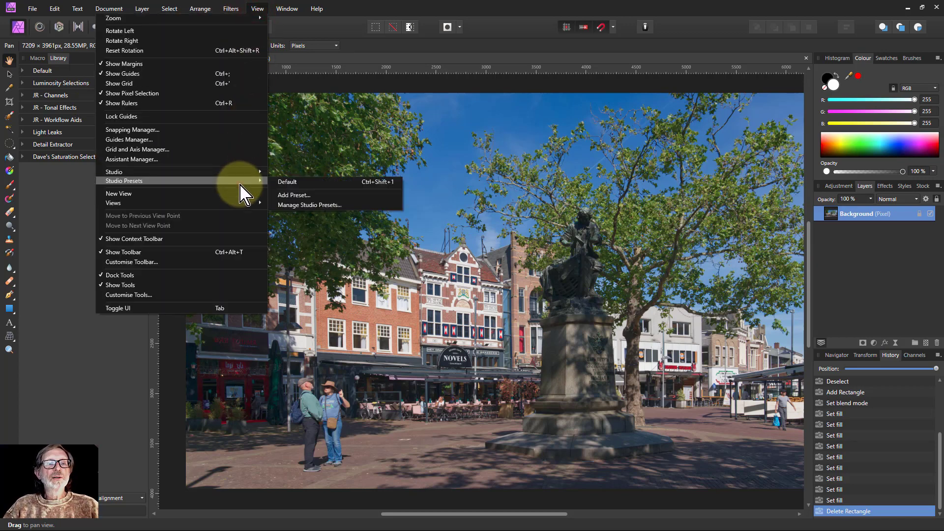
{"action": "left_click", "coordinate": [294, 196]}
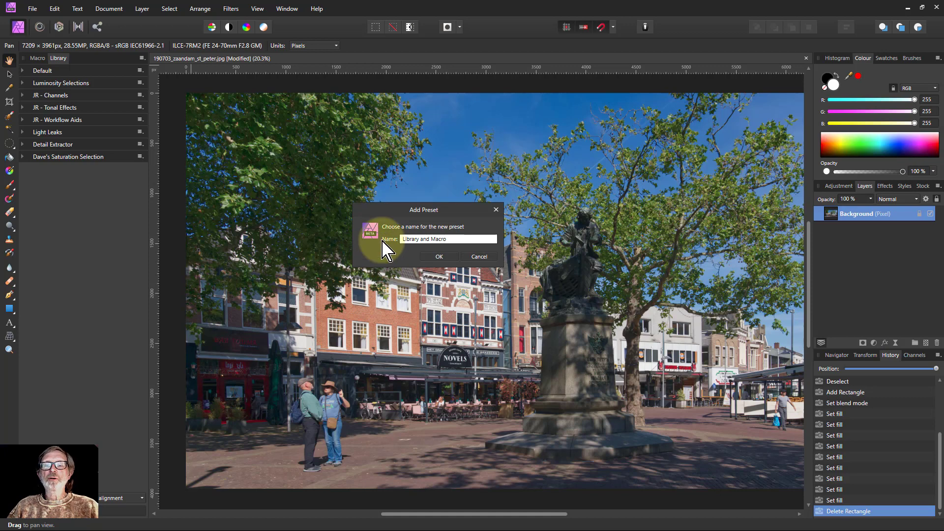
{"action": "key", "text": "Return"}
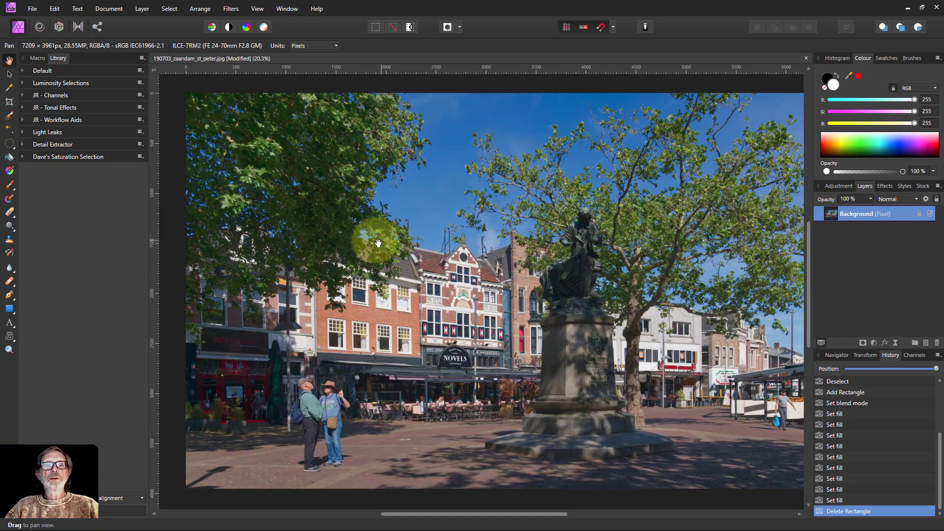
- Switch the workspace to the Default studio preset and back to the Library and Macros preset
{"action": "left_click", "coordinate": [256, 9]}
{"action": "mouse_move", "coordinate": [231, 186]}
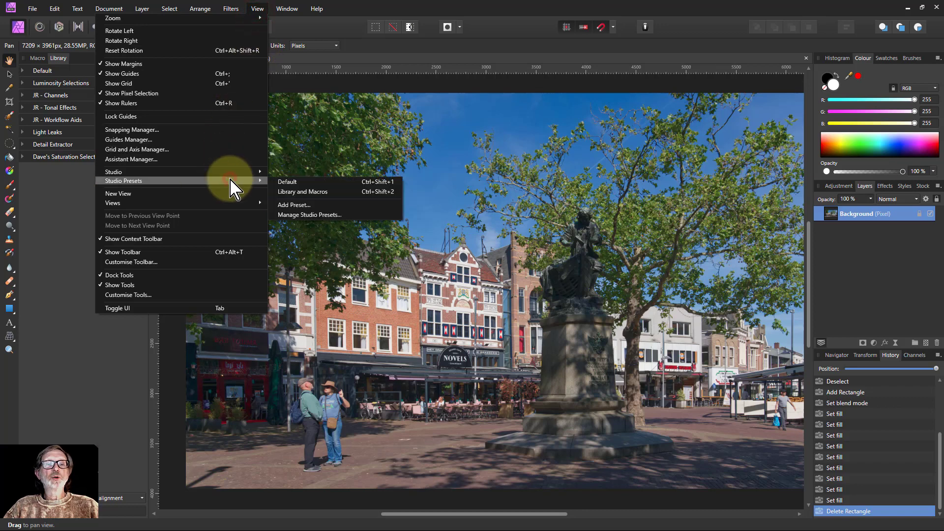
{"action": "left_click", "coordinate": [301, 182]}
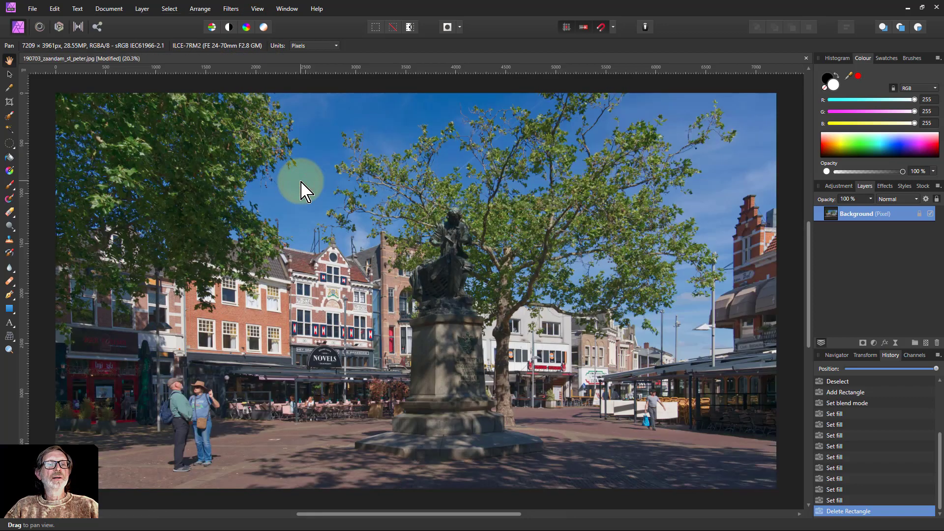
{"action": "left_click", "coordinate": [257, 9]}
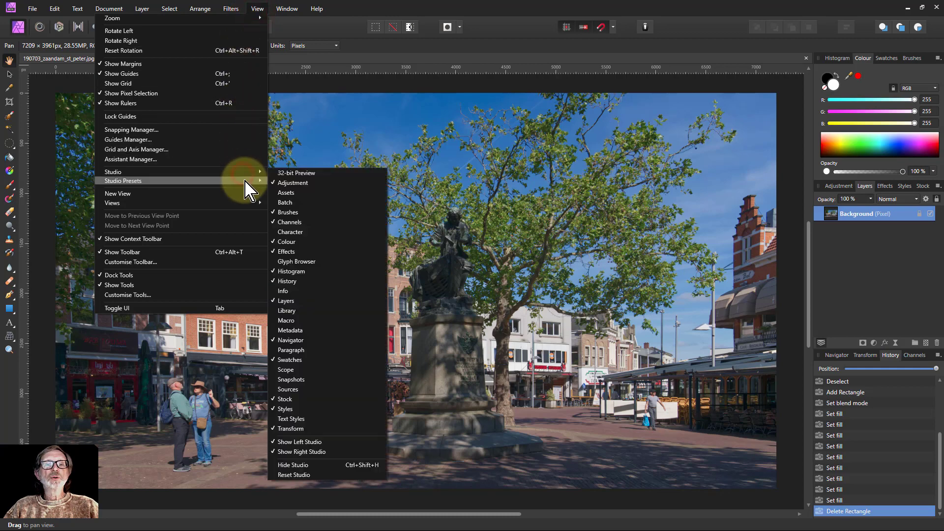
{"action": "mouse_move", "coordinate": [245, 181]}
{"action": "left_click", "coordinate": [315, 192]}
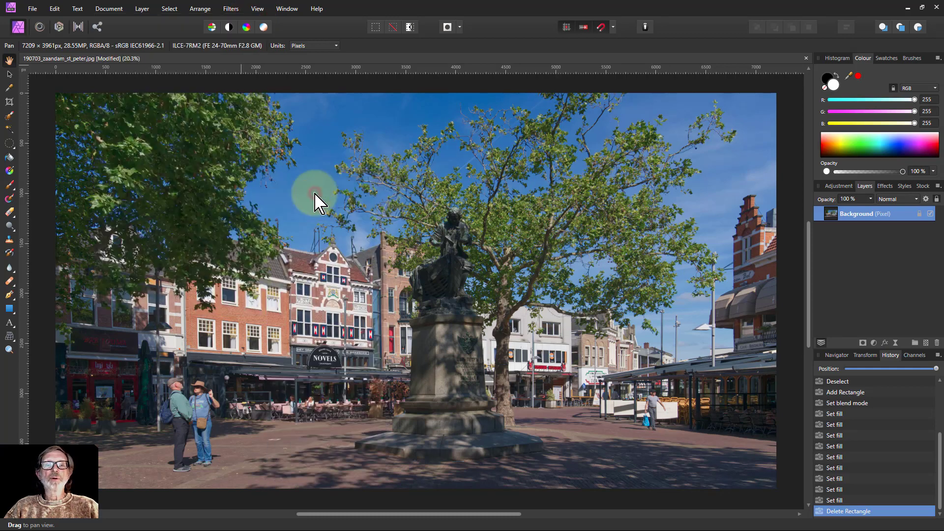